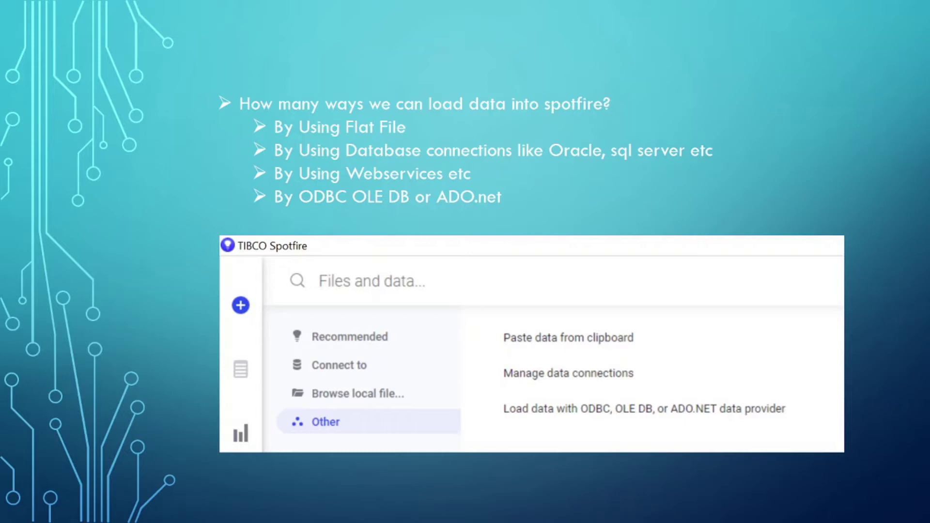
- Leave the slideshow and bring up the Spotfire start page, scrolling its list of database connectors
{"action": "key", "text": "super+d"}
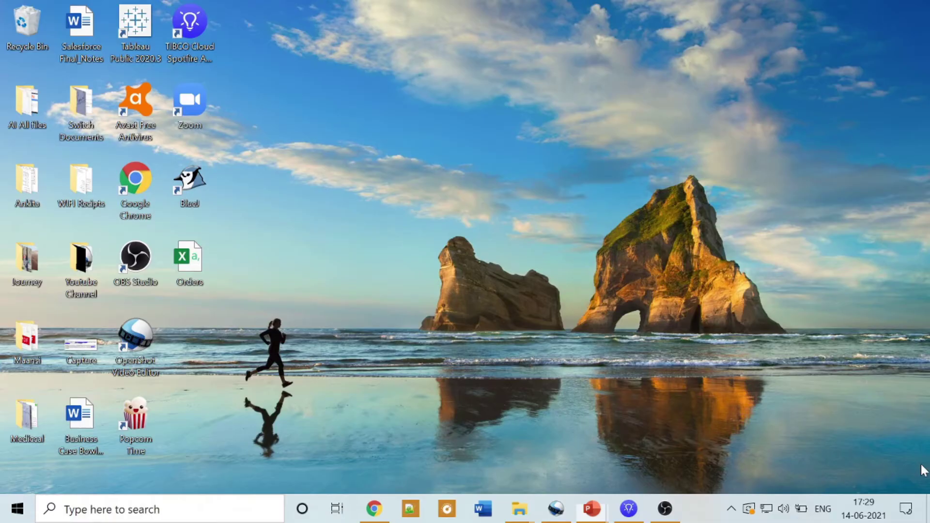
{"action": "left_click", "coordinate": [631, 511]}
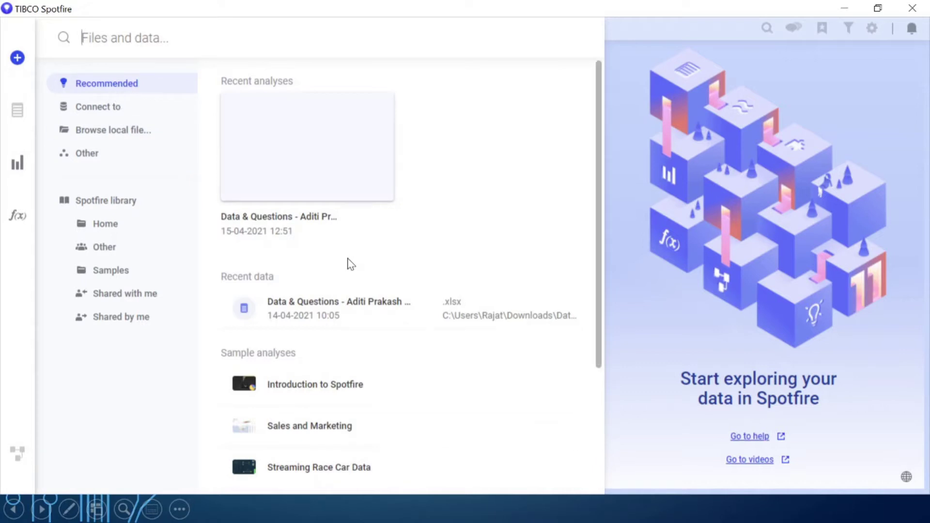
{"action": "scroll", "coordinate": [271, 218], "scroll_direction": "down", "scroll_amount": 1}
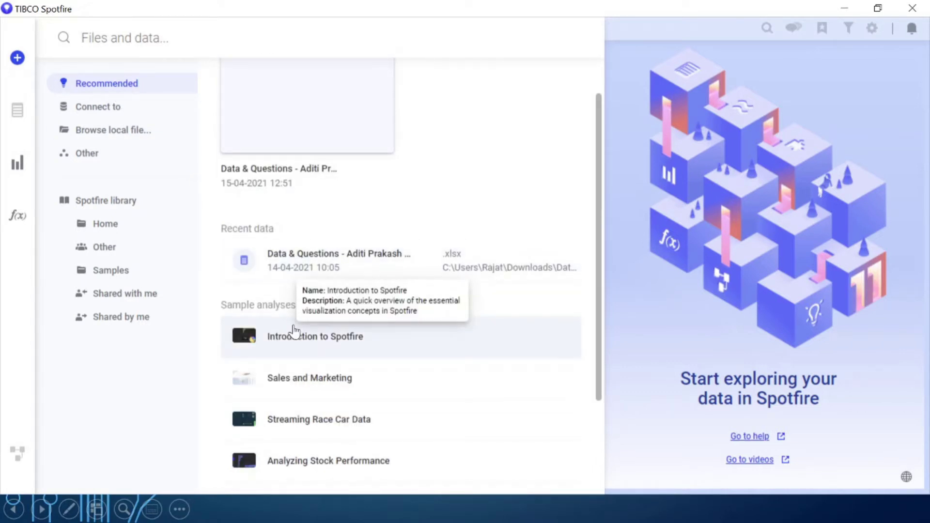
{"action": "left_click", "coordinate": [94, 106]}
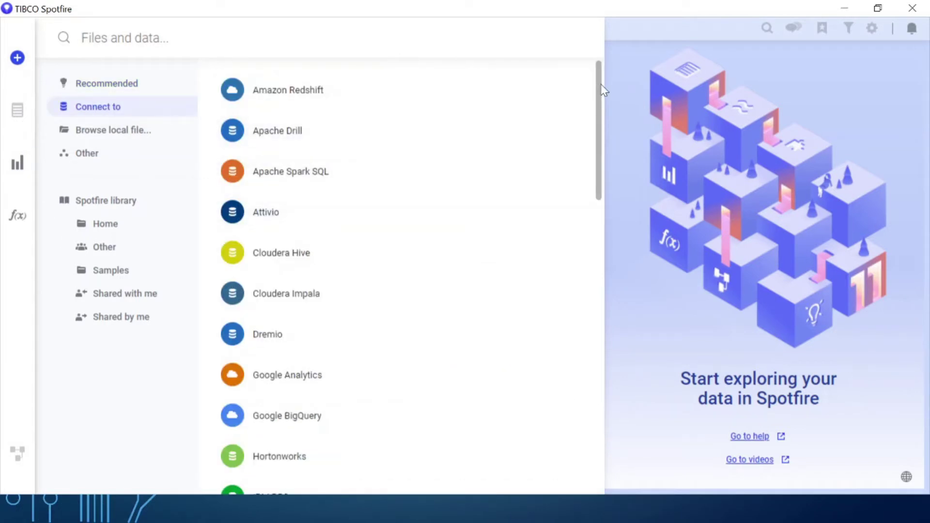
{"action": "left_click_drag", "start_coordinate": [601, 86], "coordinate": [596, 237]}
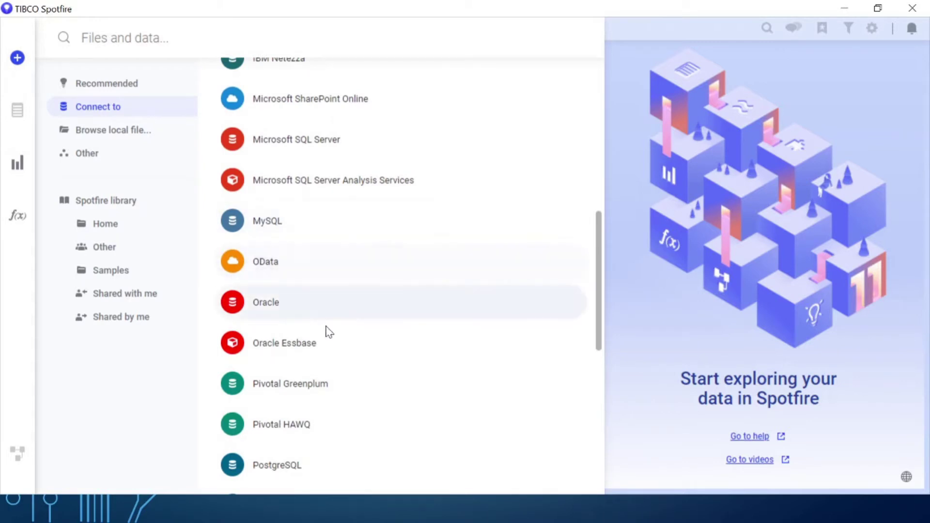
{"action": "left_click_drag", "start_coordinate": [600, 249], "coordinate": [590, 69]}
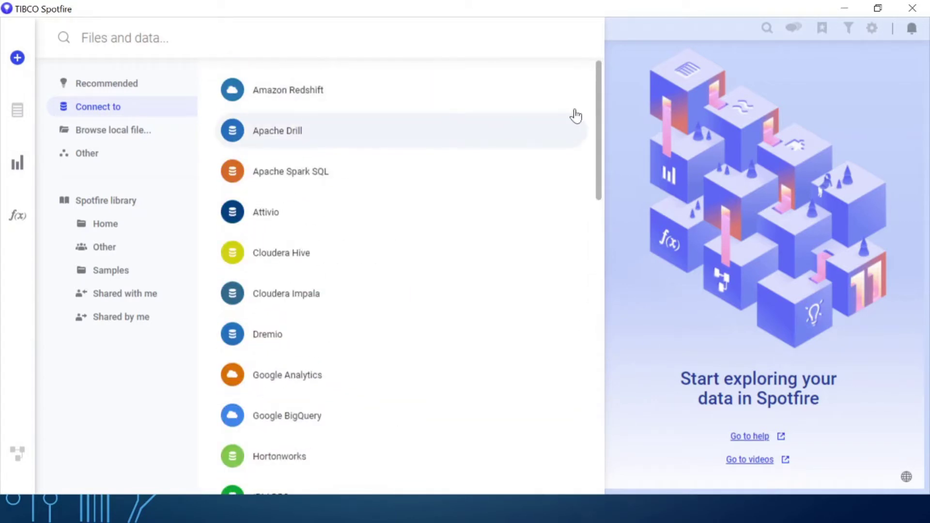
{"action": "left_click_drag", "start_coordinate": [601, 84], "coordinate": [599, 374]}
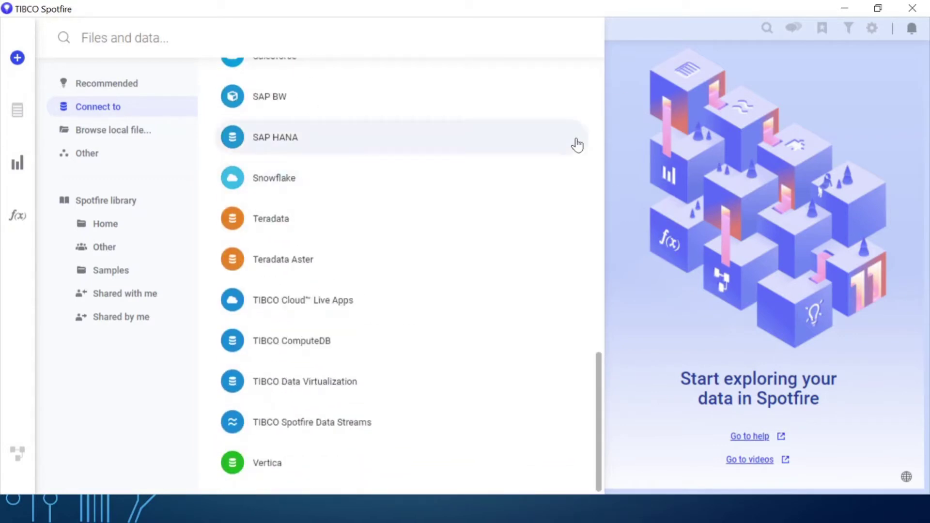
- Browse local files through the Other data options to reach the Desktop folder
{"action": "left_click", "coordinate": [108, 137]}
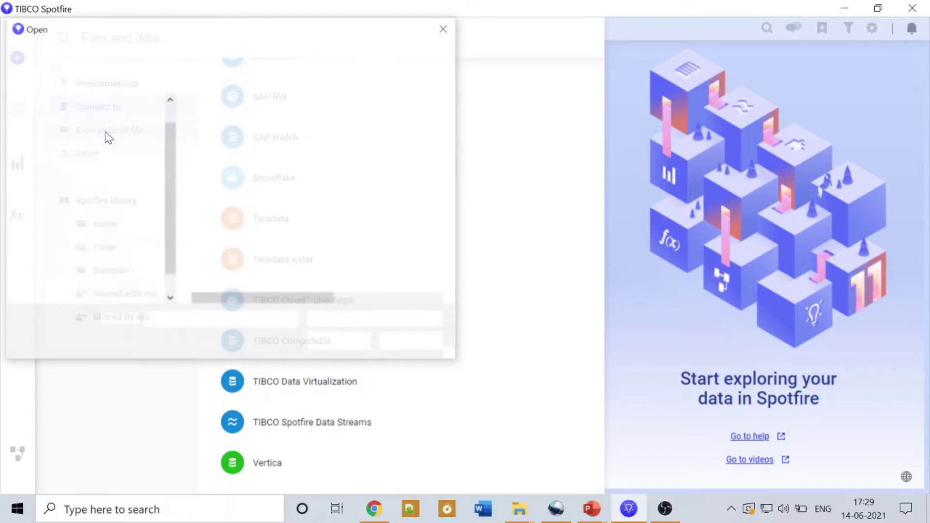
{"action": "left_click", "coordinate": [445, 28]}
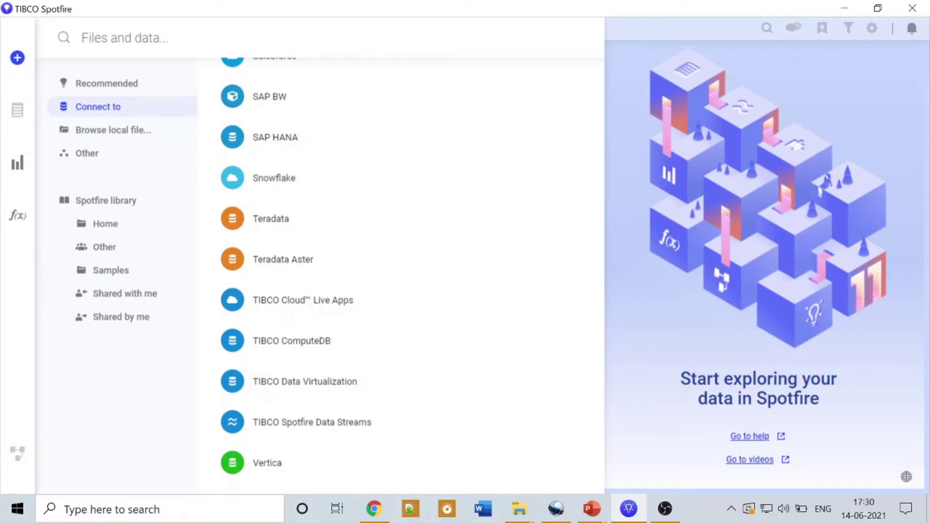
{"action": "left_click", "coordinate": [68, 155]}
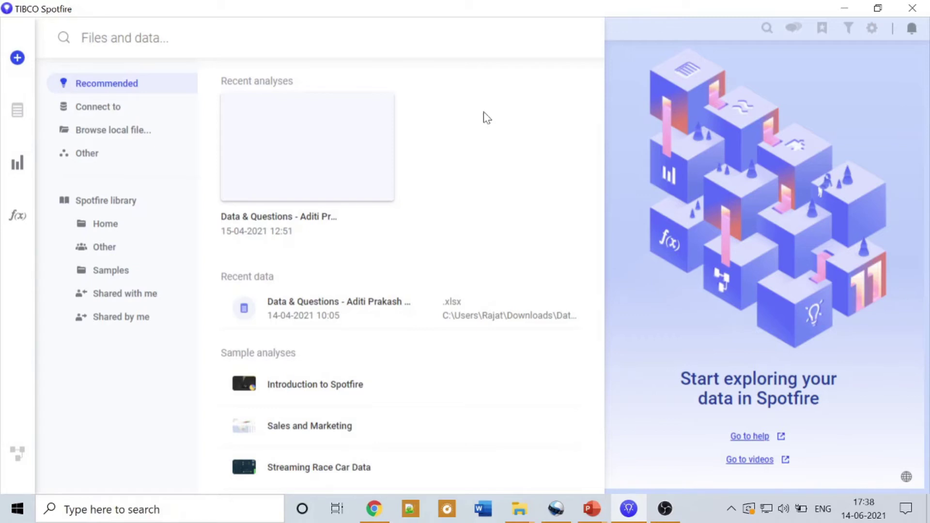
{"action": "left_click", "coordinate": [125, 136]}
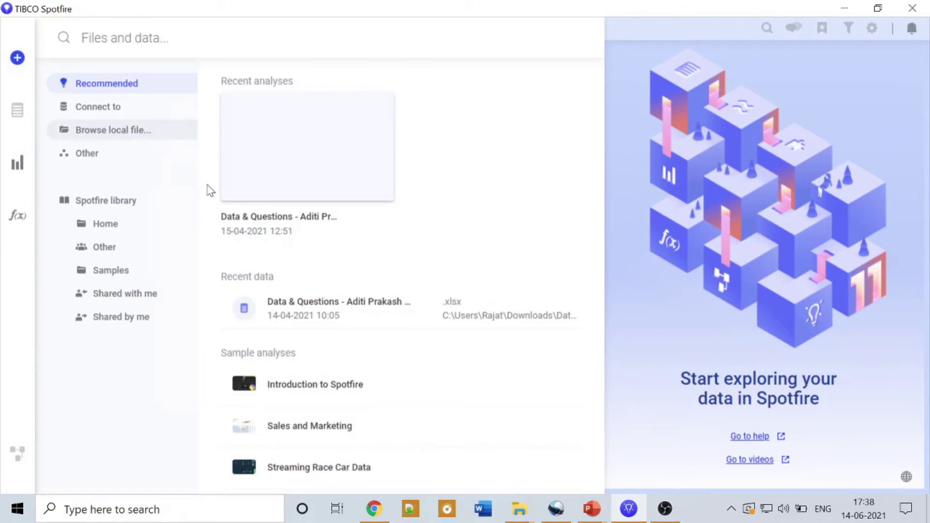
- Select the Orders file on the Desktop and open it for import
{"action": "left_click", "coordinate": [345, 283]}
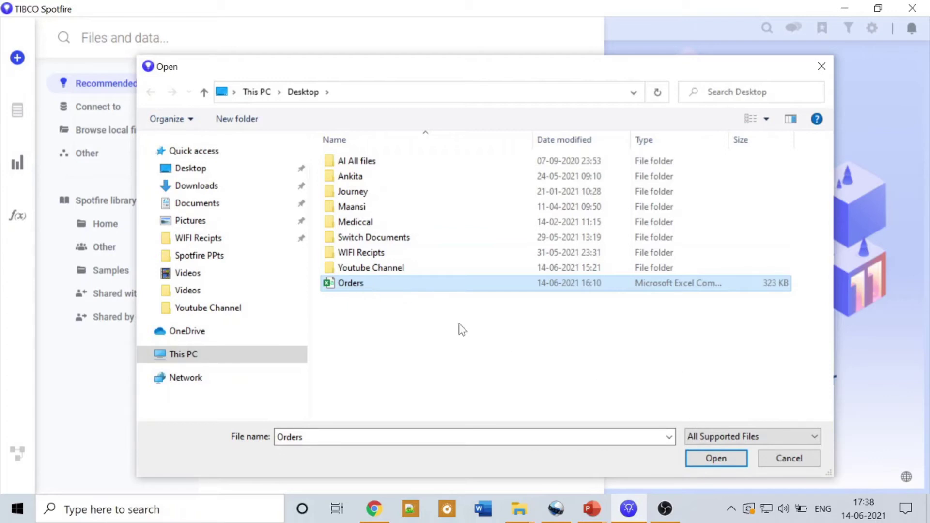
{"action": "left_click", "coordinate": [713, 462]}
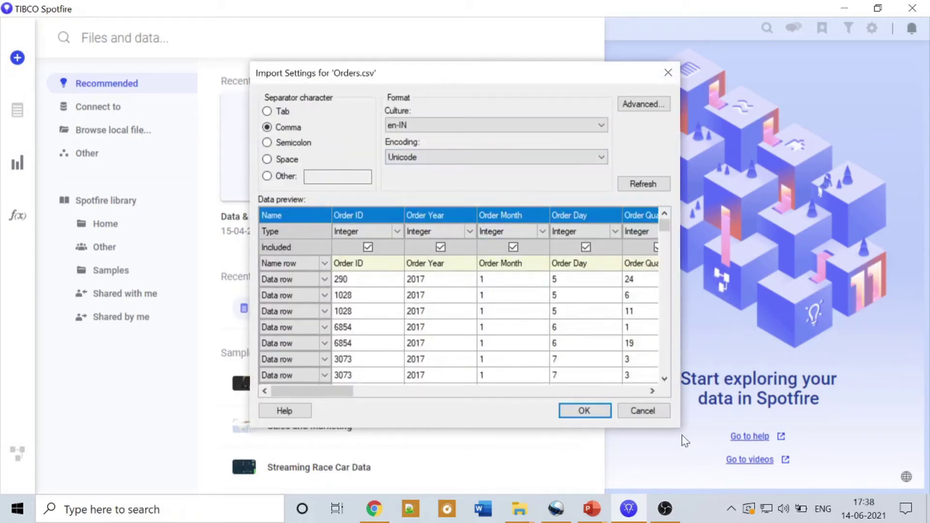
- Enlarge and reposition Import Settings, keeping culture en-IN and Unicode encoding
{"action": "left_click_drag", "start_coordinate": [766, 440], "coordinate": [797, 445]}
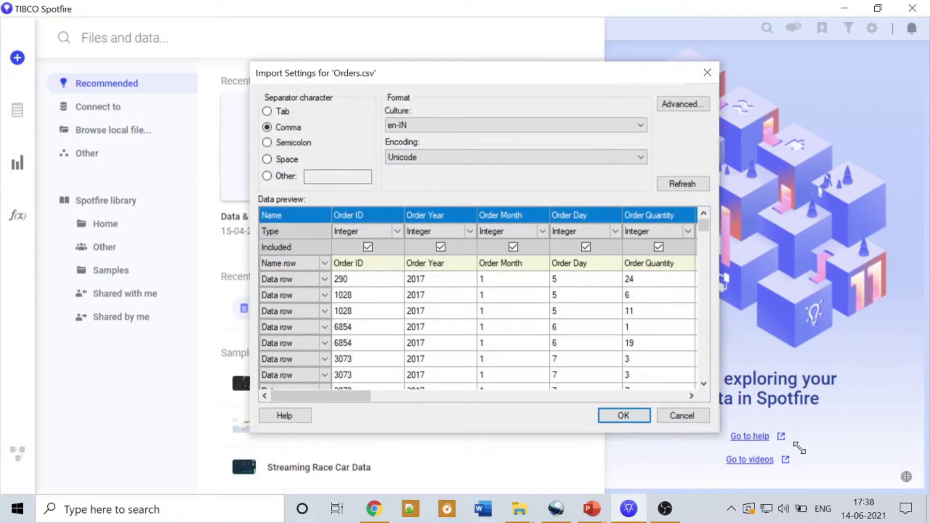
{"action": "left_click_drag", "start_coordinate": [489, 86], "coordinate": [415, 80]}
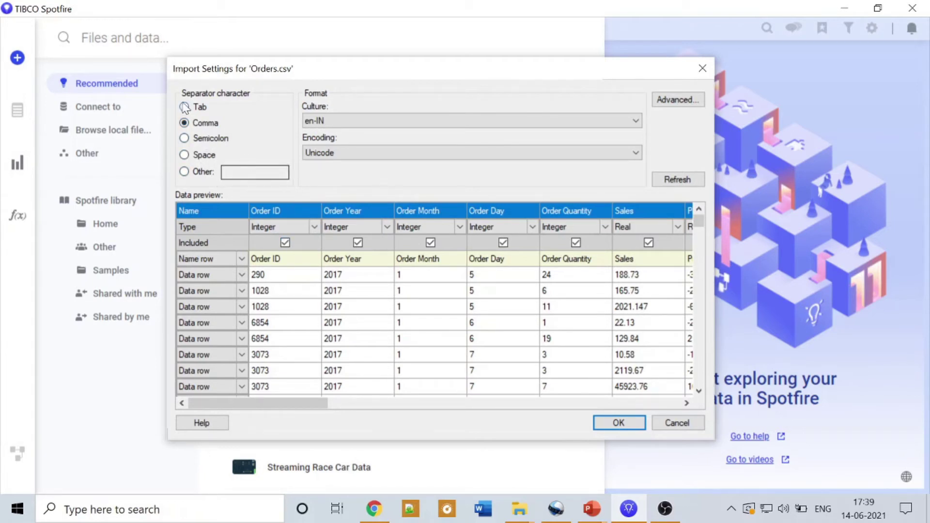
{"action": "left_click", "coordinate": [398, 124]}
{"action": "left_click", "coordinate": [397, 125]}
{"action": "left_click", "coordinate": [375, 154]}
{"action": "left_click", "coordinate": [376, 155]}
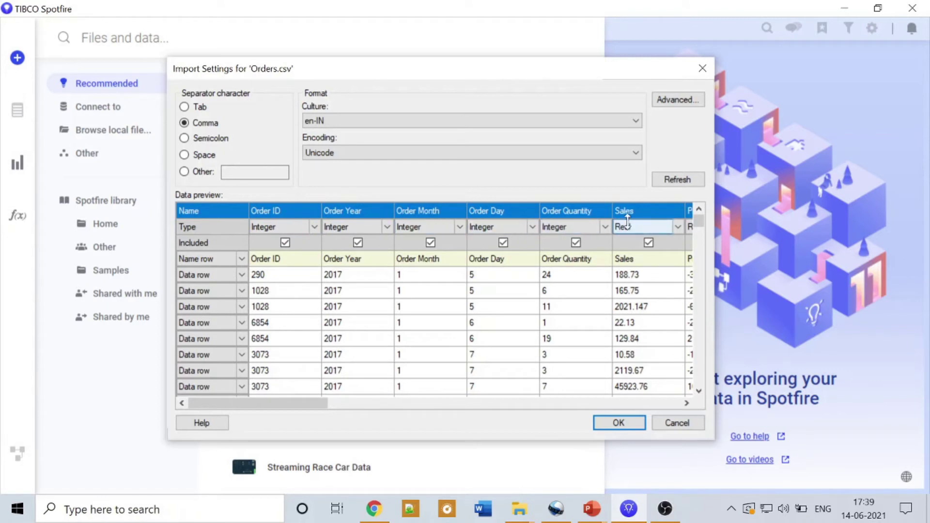
- Keep Order ID as Integer and the first row as column names, then accept
{"action": "left_click_drag", "start_coordinate": [257, 403], "coordinate": [222, 386]}
{"action": "left_click_drag", "start_coordinate": [317, 293], "coordinate": [317, 290]}
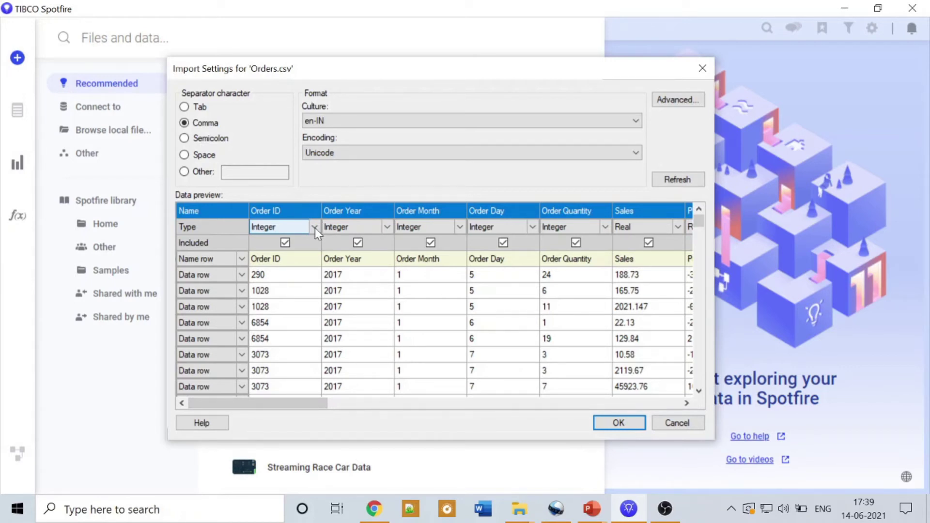
{"action": "left_click", "coordinate": [315, 227]}
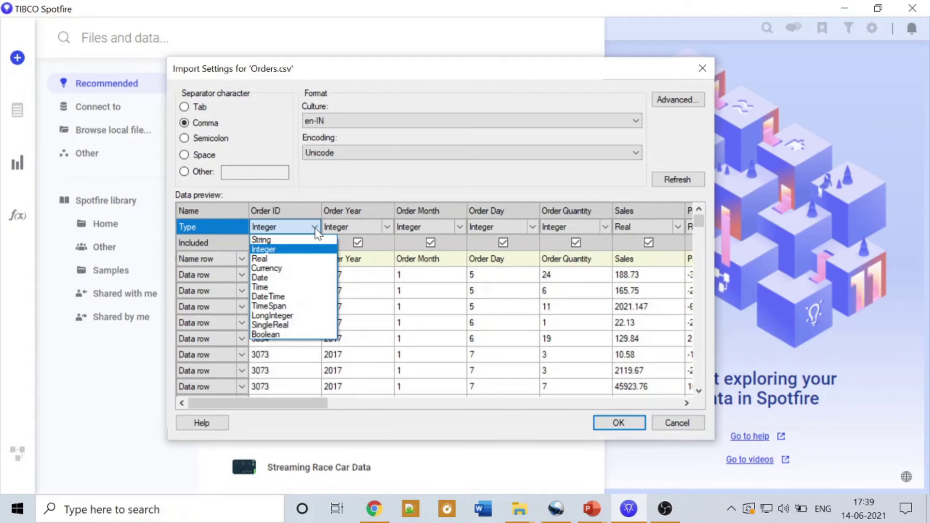
{"action": "left_click", "coordinate": [315, 228]}
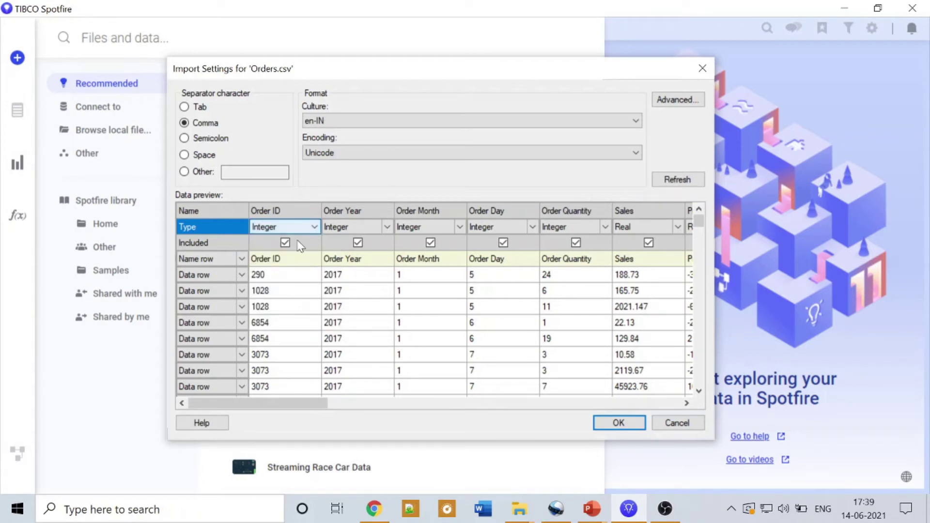
{"action": "left_click", "coordinate": [242, 260]}
{"action": "left_click", "coordinate": [242, 259]}
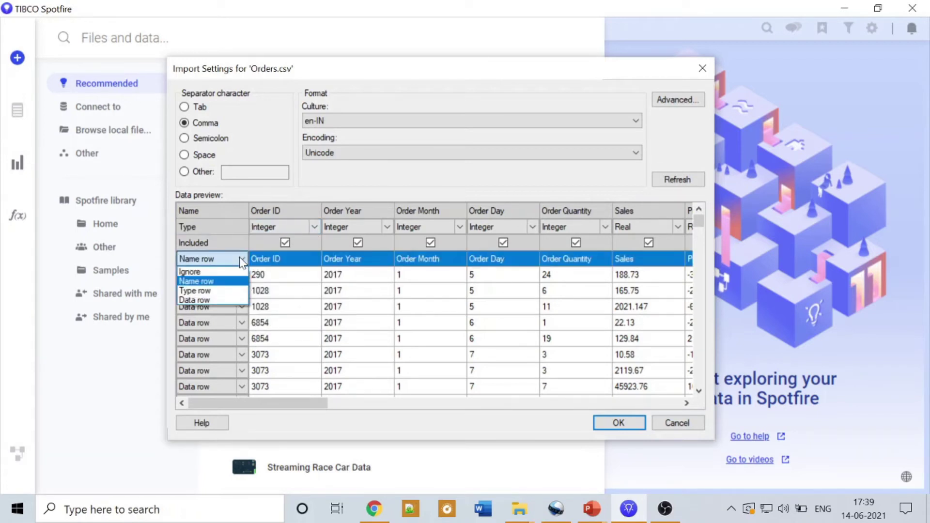
{"action": "left_click", "coordinate": [240, 257]}
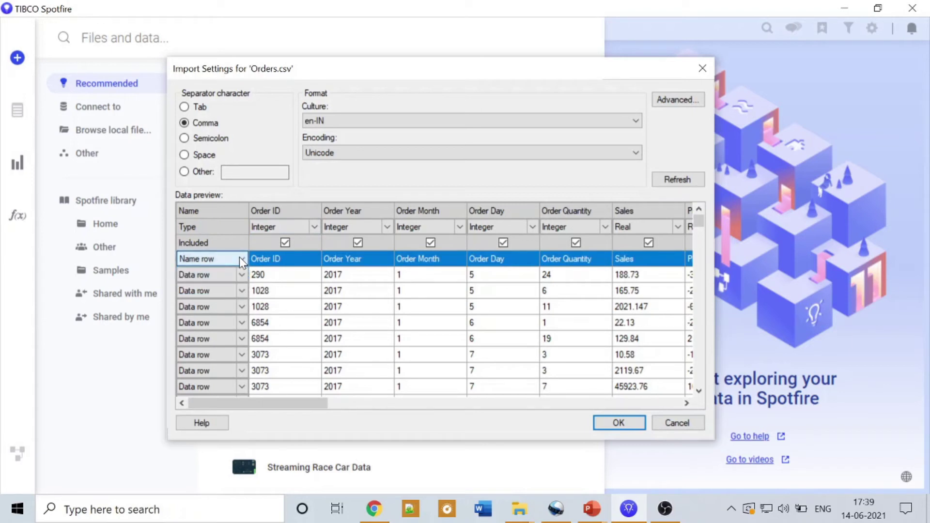
{"action": "left_click", "coordinate": [239, 256]}
{"action": "left_click", "coordinate": [242, 255]}
{"action": "left_click", "coordinate": [619, 423]}
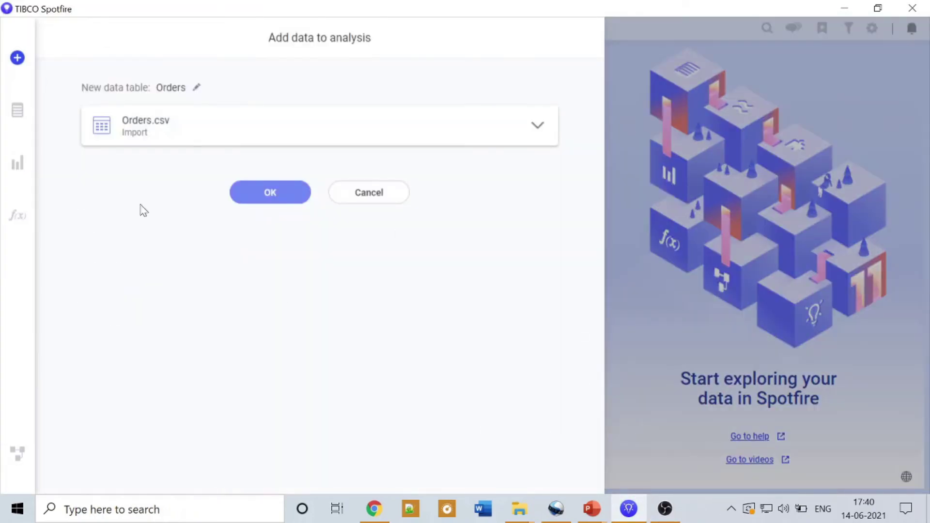
- Confirm adding Orders.csv as the new Orders data table
{"action": "left_click", "coordinate": [273, 190]}
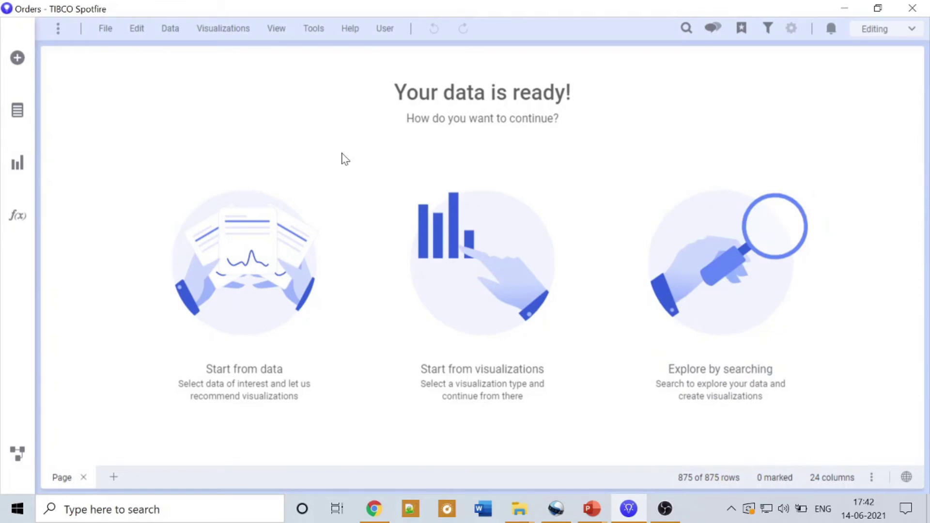
- Display the Orders data as a Table visualization and scroll across its columns
{"action": "left_click", "coordinate": [20, 165]}
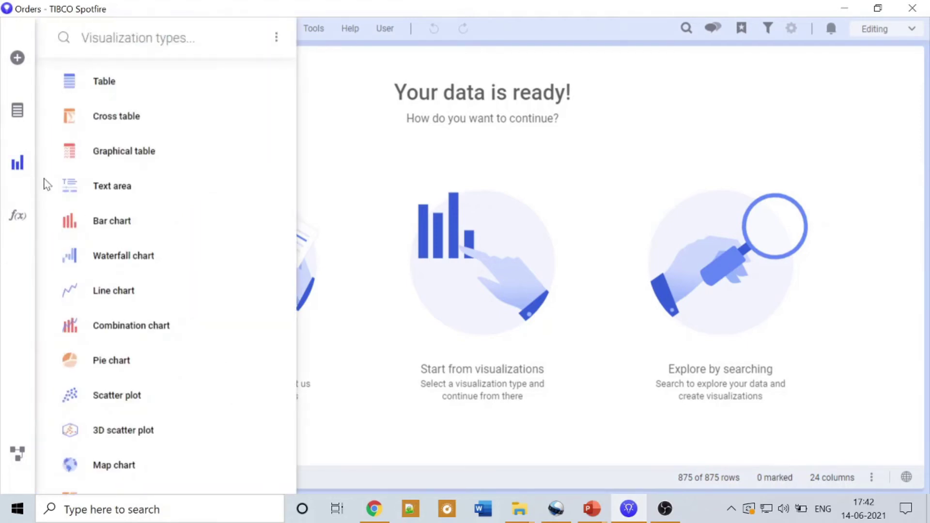
{"action": "left_click_drag", "start_coordinate": [291, 83], "coordinate": [311, 45]}
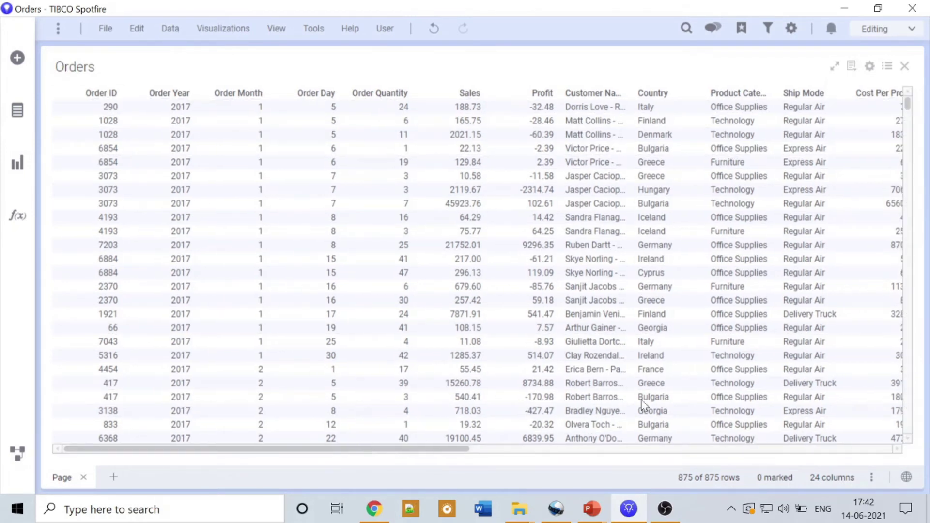
{"action": "scroll", "coordinate": [784, 402], "scroll_direction": "right", "scroll_amount": 5}
{"action": "scroll", "coordinate": [318, 438], "scroll_direction": "left", "scroll_amount": 5}
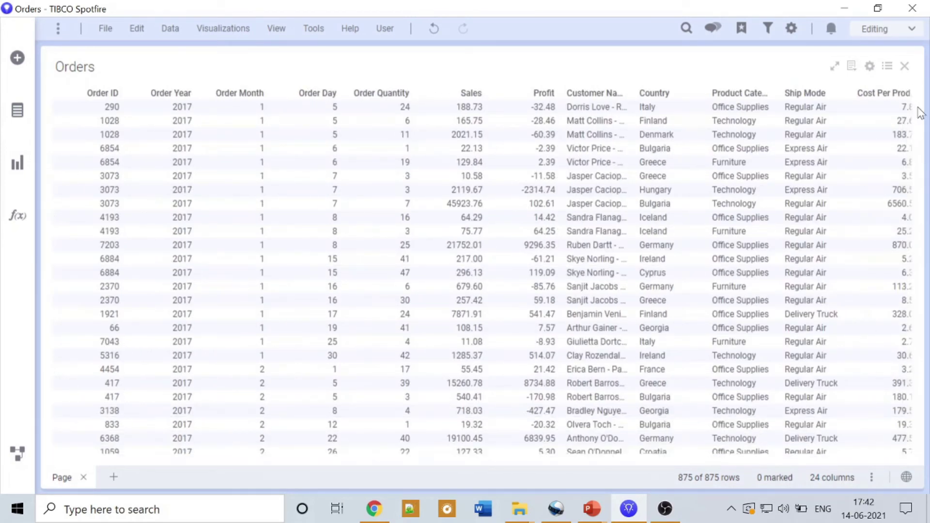
{"action": "left_click_drag", "start_coordinate": [907, 104], "coordinate": [886, 112]}
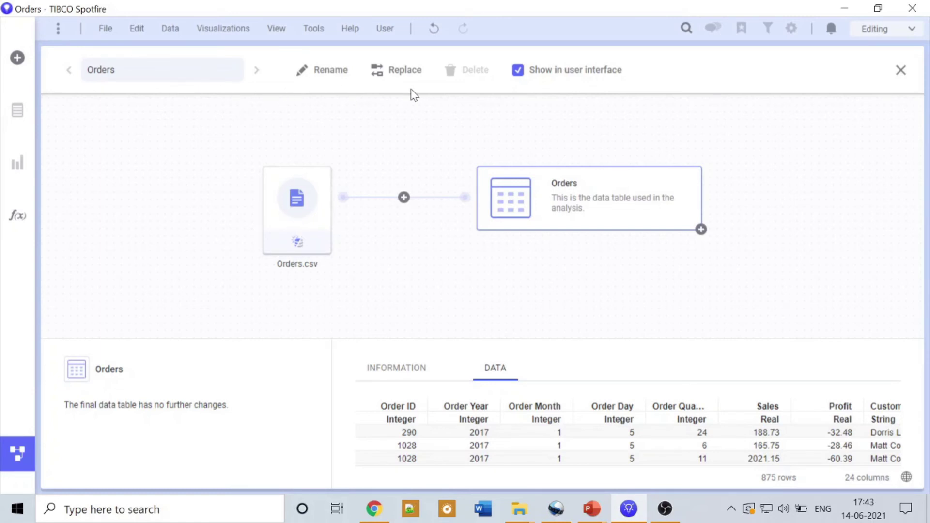
- On the data canvas, toggle the Orders table's visibility and browse its operations menu
{"action": "left_click", "coordinate": [517, 70]}
{"action": "left_click", "coordinate": [518, 70]}
{"action": "left_click", "coordinate": [701, 231]}
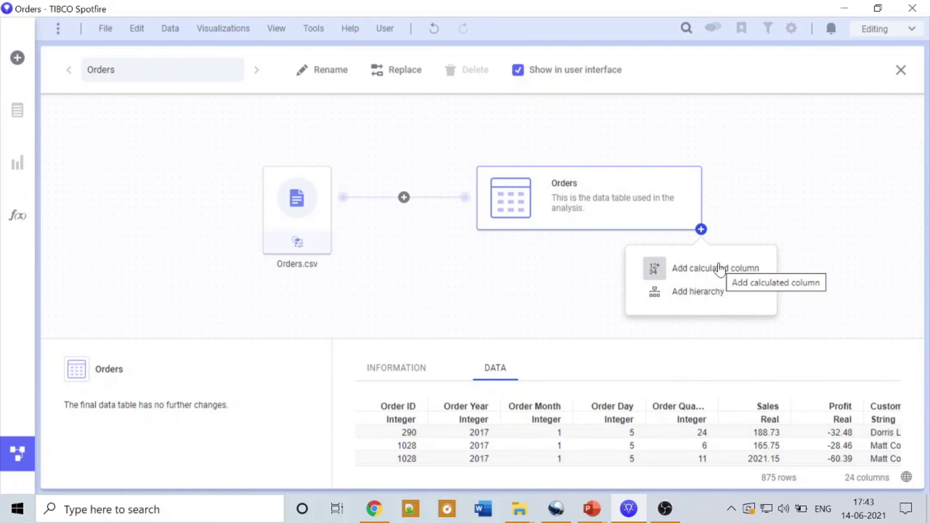
{"action": "left_click", "coordinate": [498, 313]}
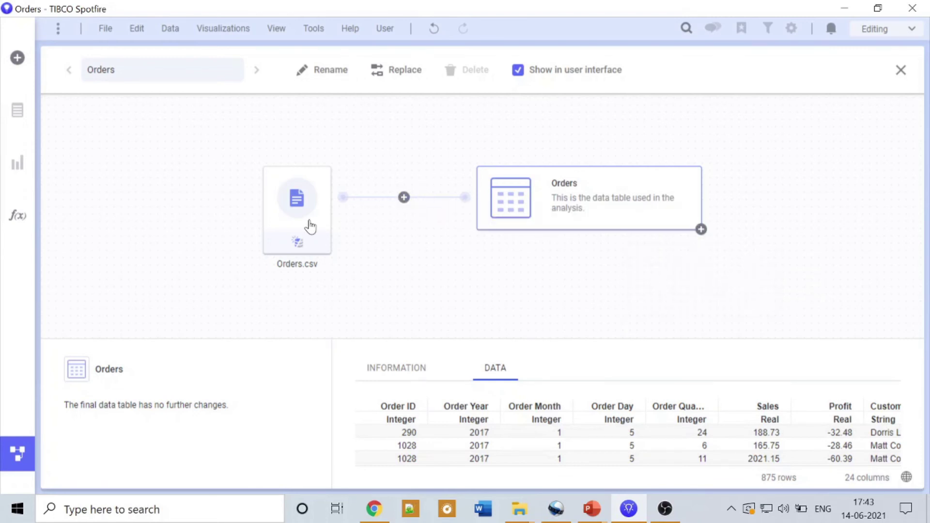
- Start adding a transformation on the Orders.csv link and list the available transformations
{"action": "left_click", "coordinate": [404, 199]}
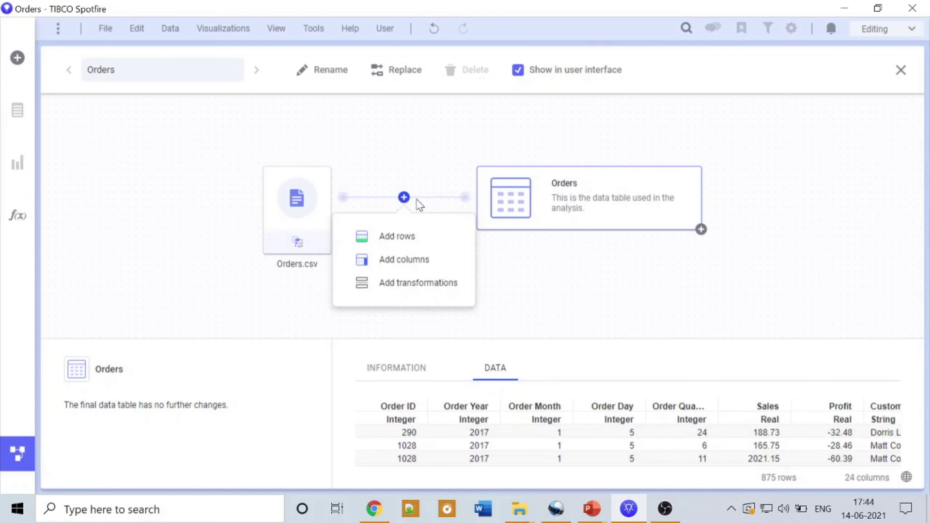
{"action": "left_click", "coordinate": [551, 288]}
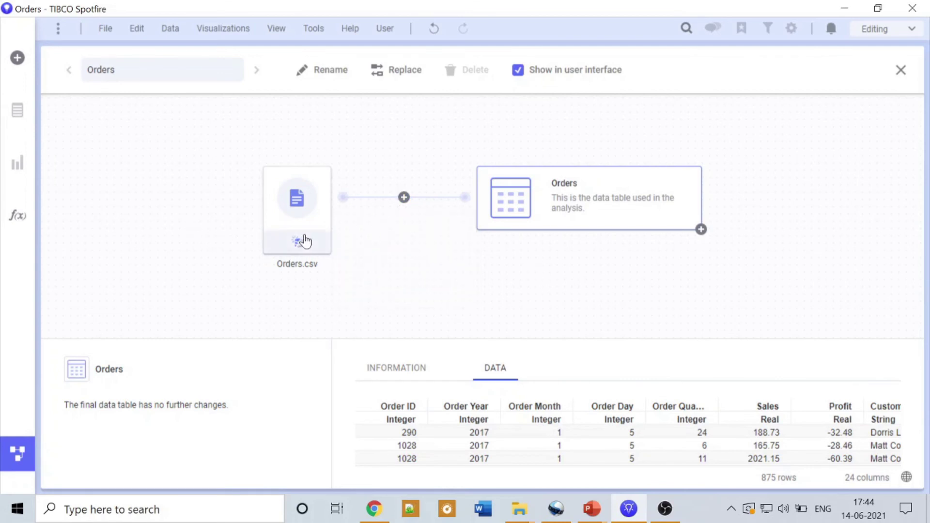
{"action": "left_click", "coordinate": [405, 199]}
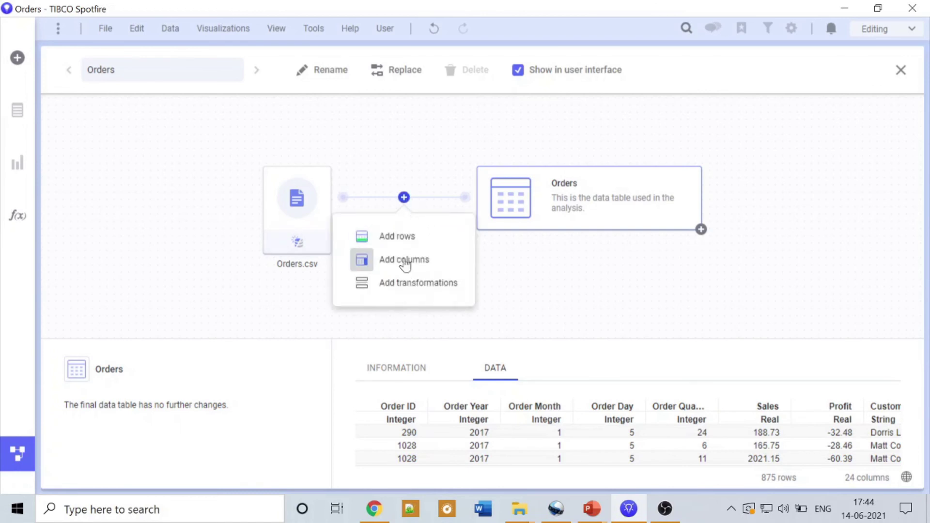
{"action": "left_click", "coordinate": [392, 290]}
{"action": "left_click", "coordinate": [410, 190]}
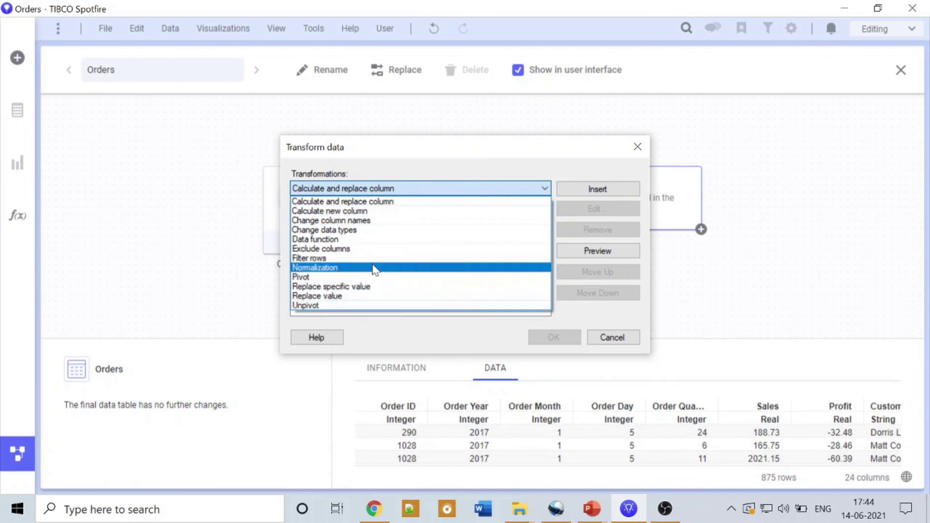
- Close the transformations list without adding any transformation
{"action": "left_click", "coordinate": [638, 150]}
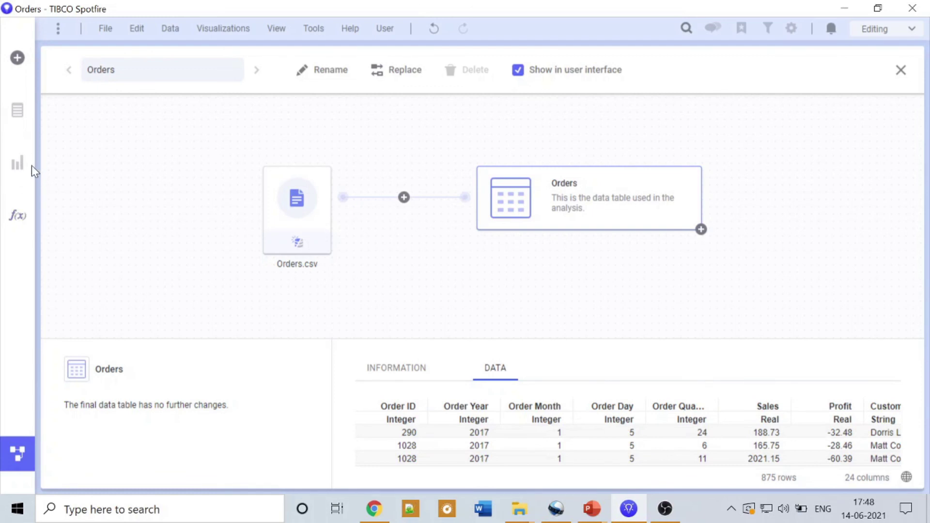
- Leave the data canvas and scroll horizontally through the Orders table
{"action": "left_click", "coordinate": [17, 455]}
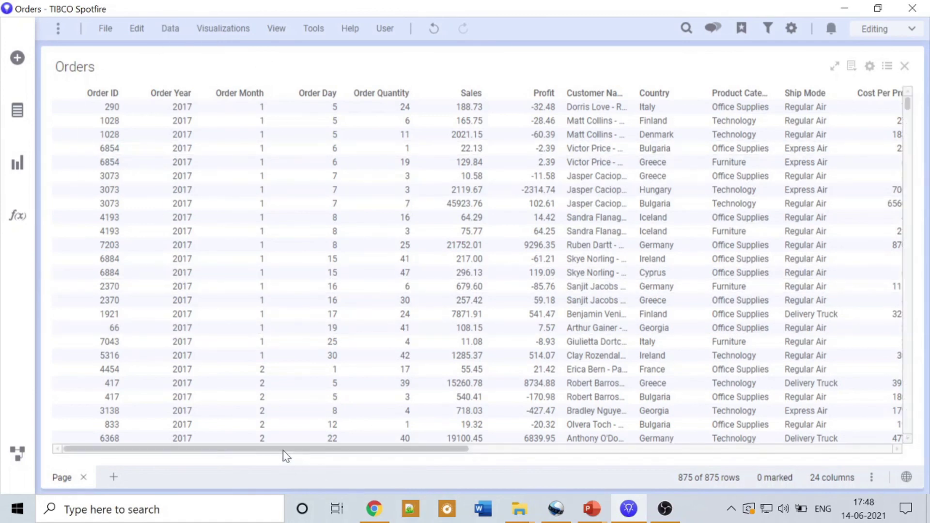
{"action": "left_click_drag", "start_coordinate": [283, 450], "coordinate": [257, 453]}
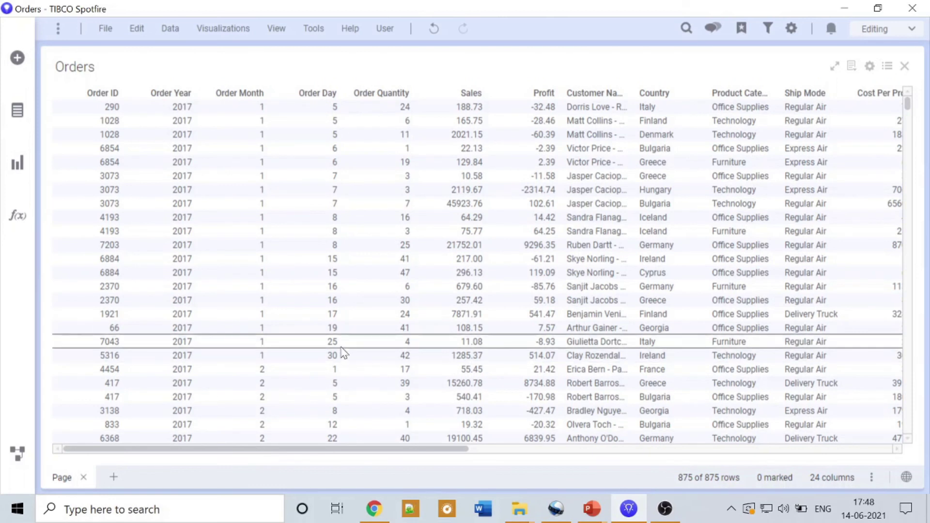